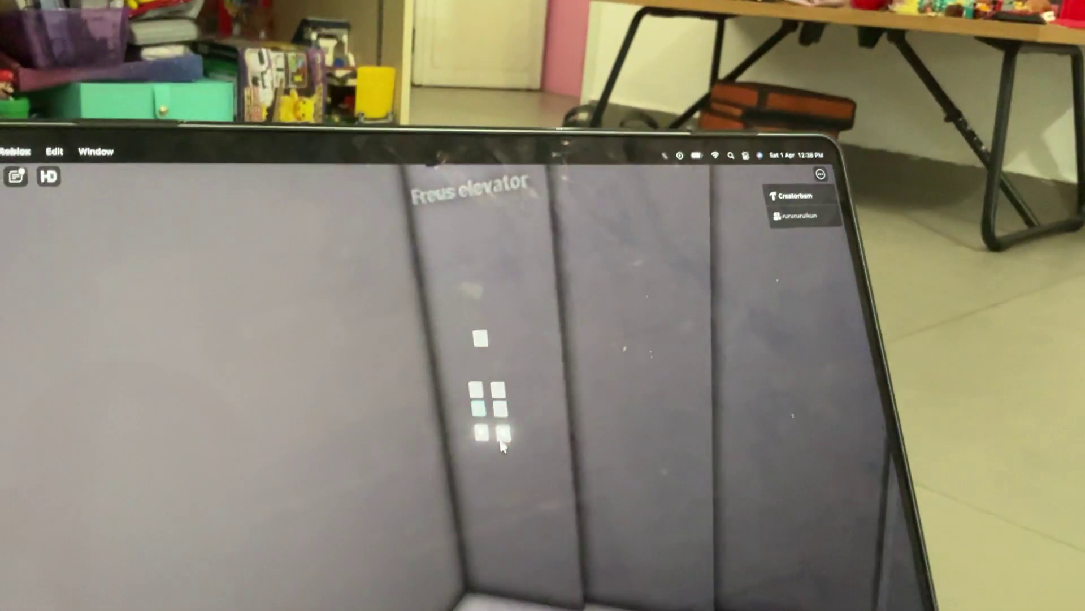
- Press the bottom-right floor button to open the doors, then turn to face the doorway
{"action": "left_click", "coordinate": [502, 443]}
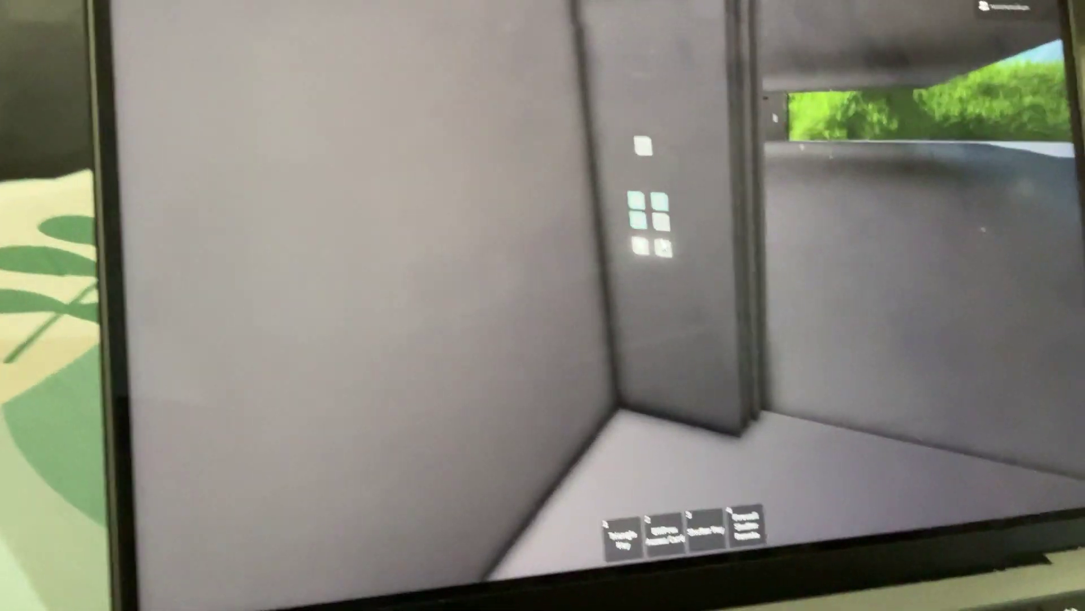
{"action": "key", "text": "a"}
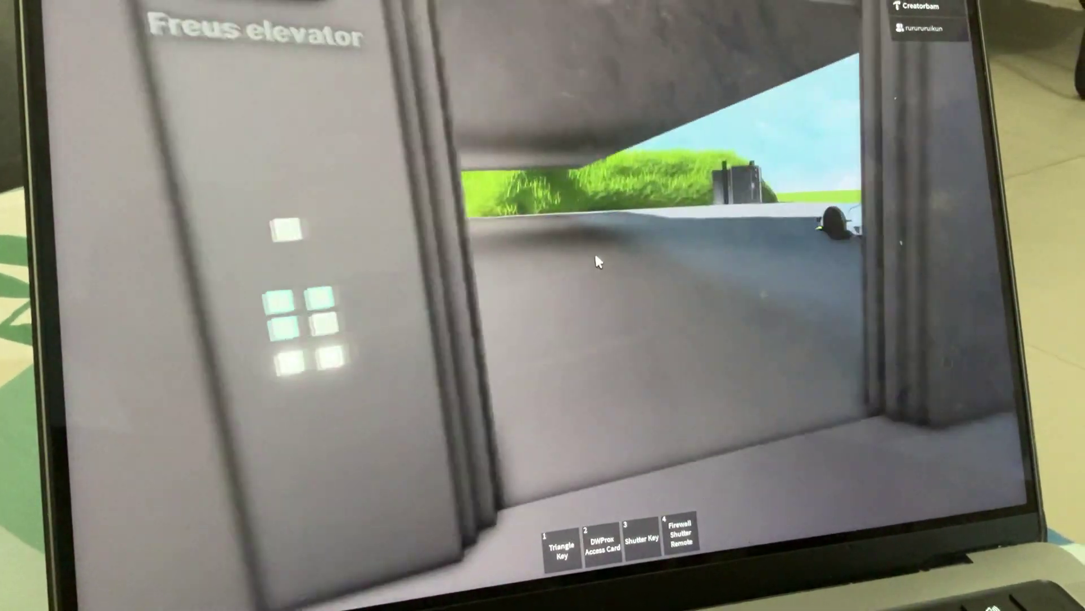